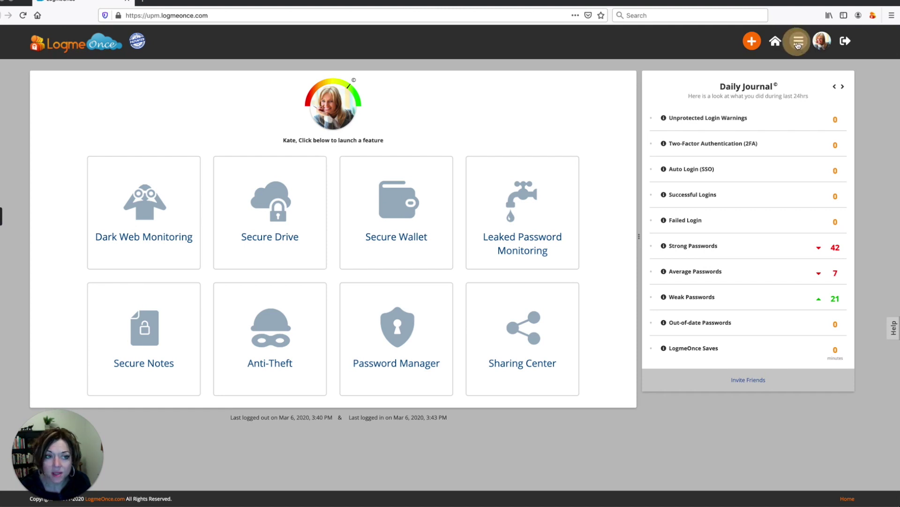
In the full feature list, unstar Sharing Center and star Settings, then return home.
click(798, 43)
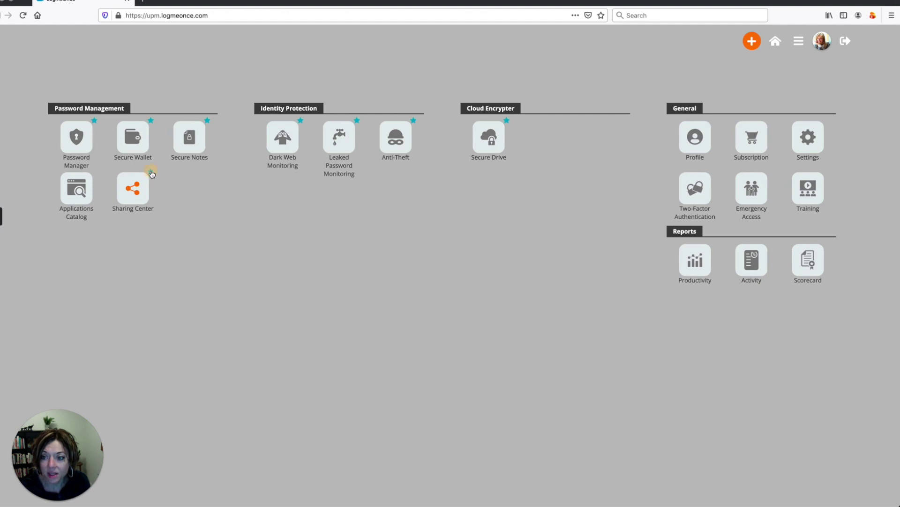
click(151, 172)
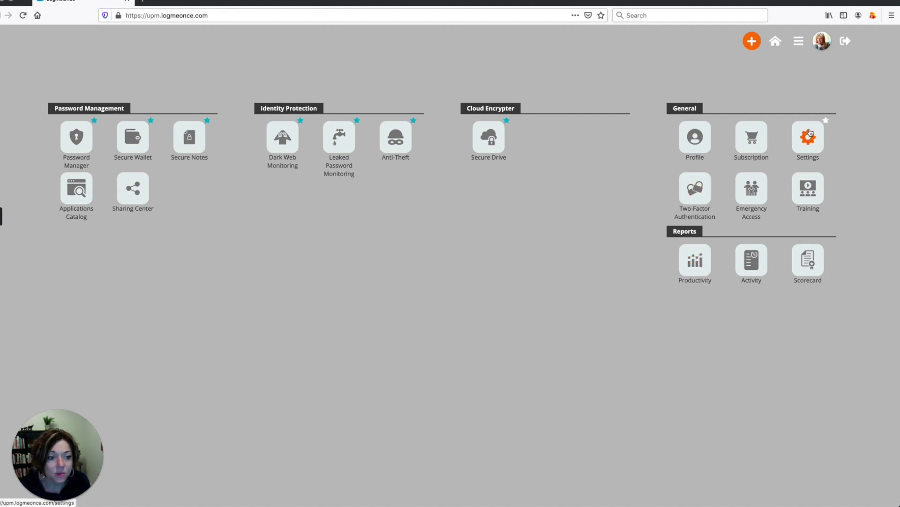
click(827, 122)
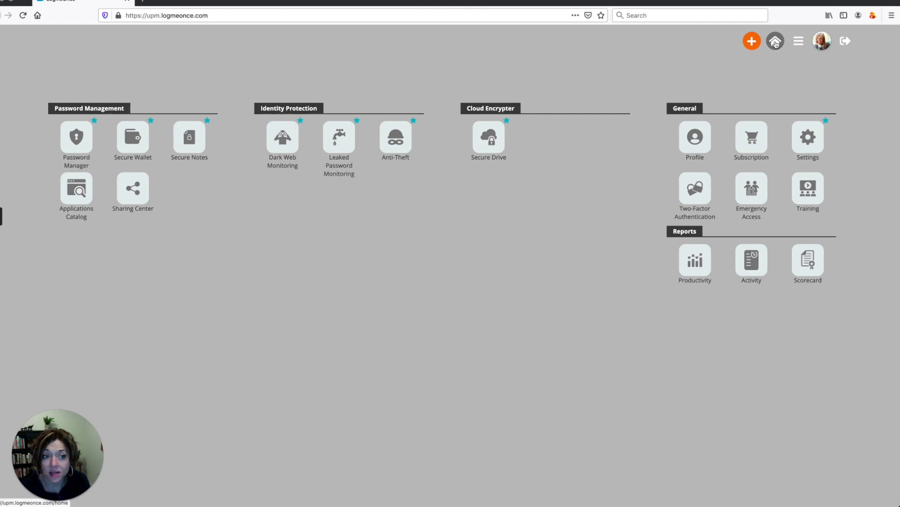
click(776, 41)
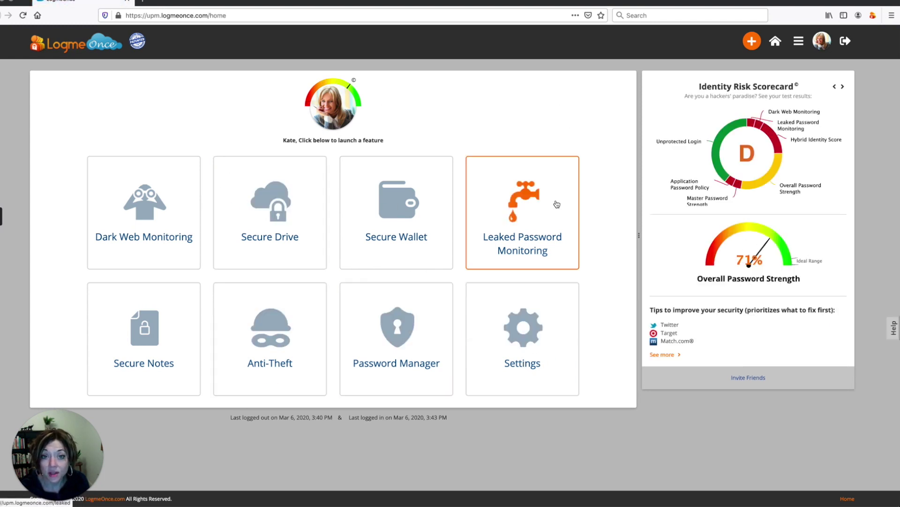
Review the orange + Add options, then open the Password Manager tile.
click(756, 45)
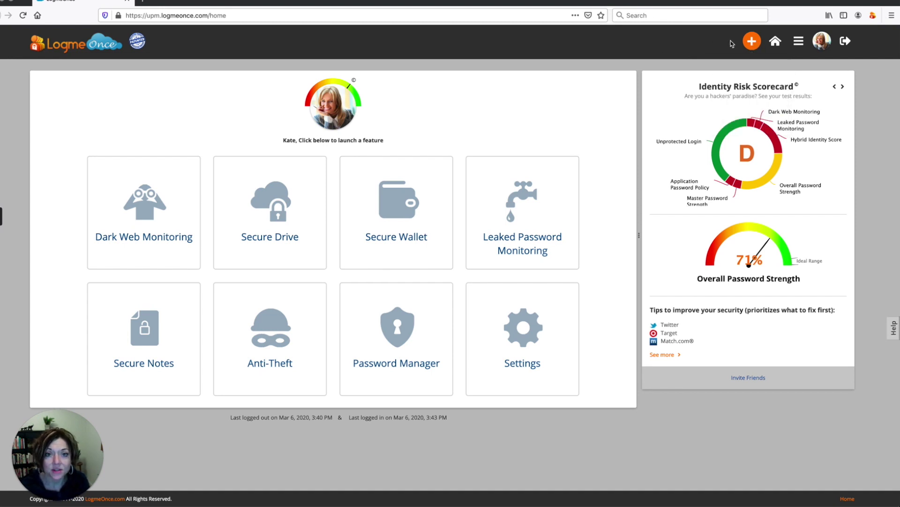
mouse_move(756, 42)
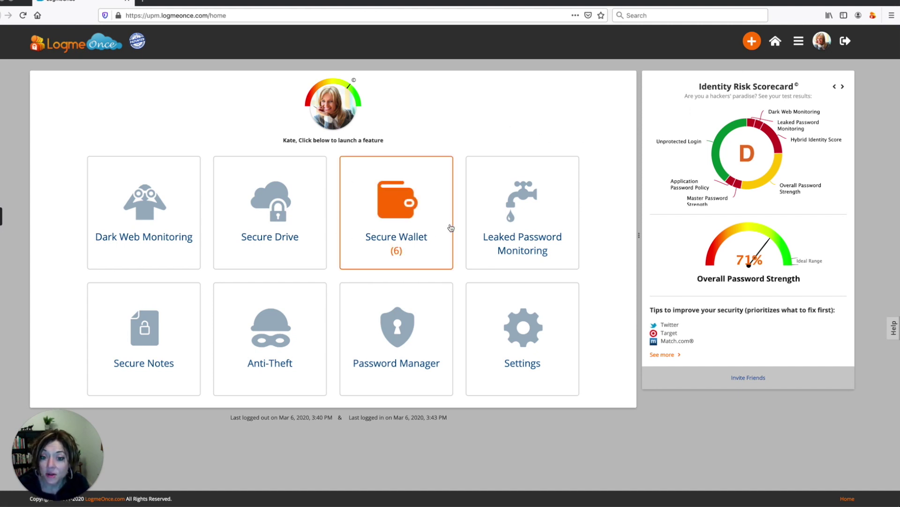
click(421, 334)
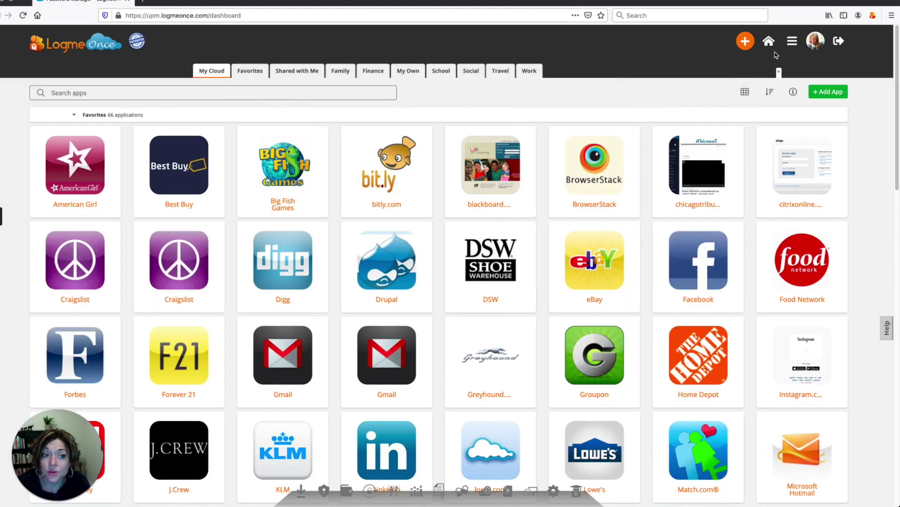
click(771, 45)
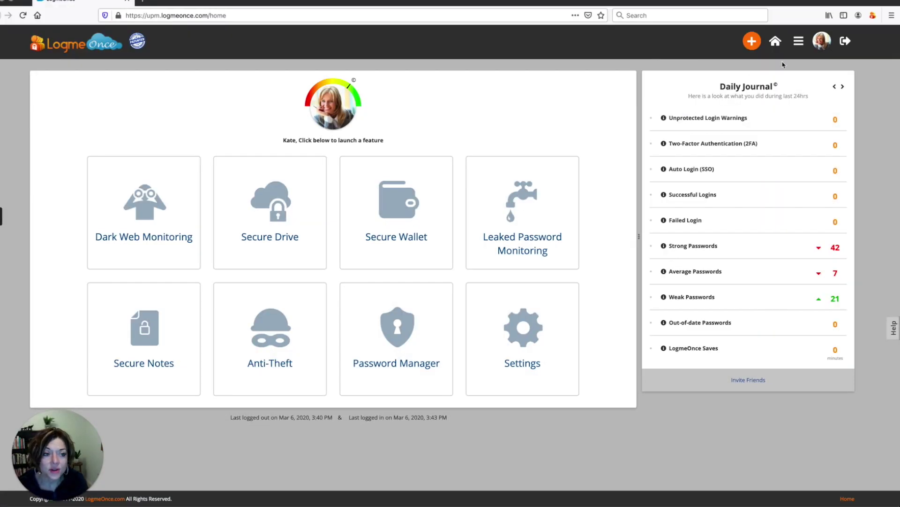
click(821, 50)
click(821, 49)
click(820, 49)
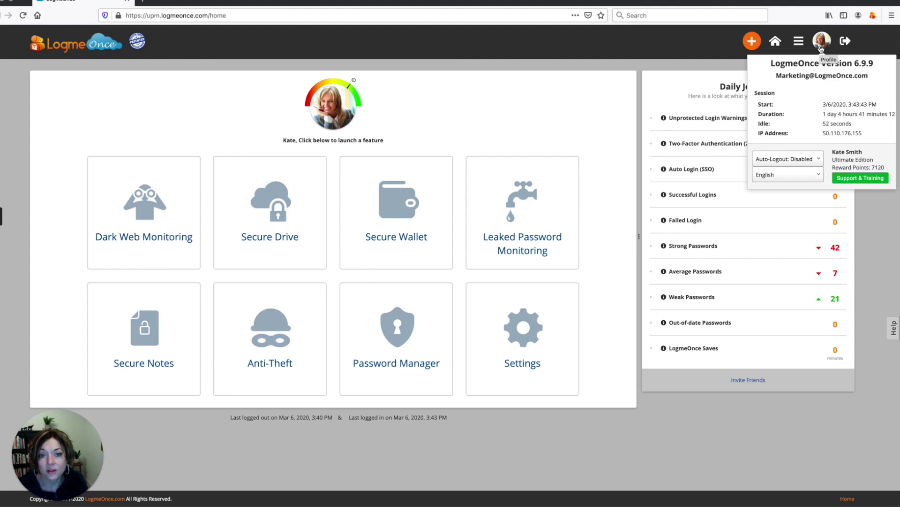
click(821, 48)
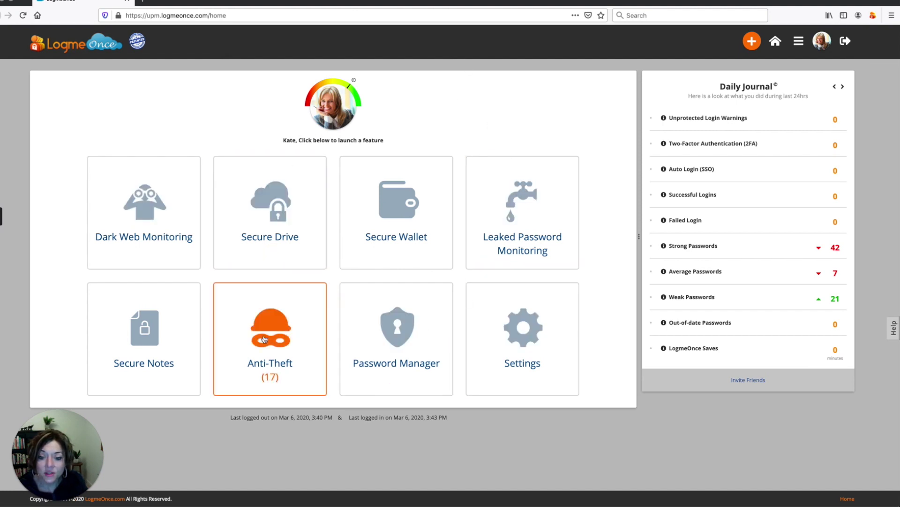
click(401, 329)
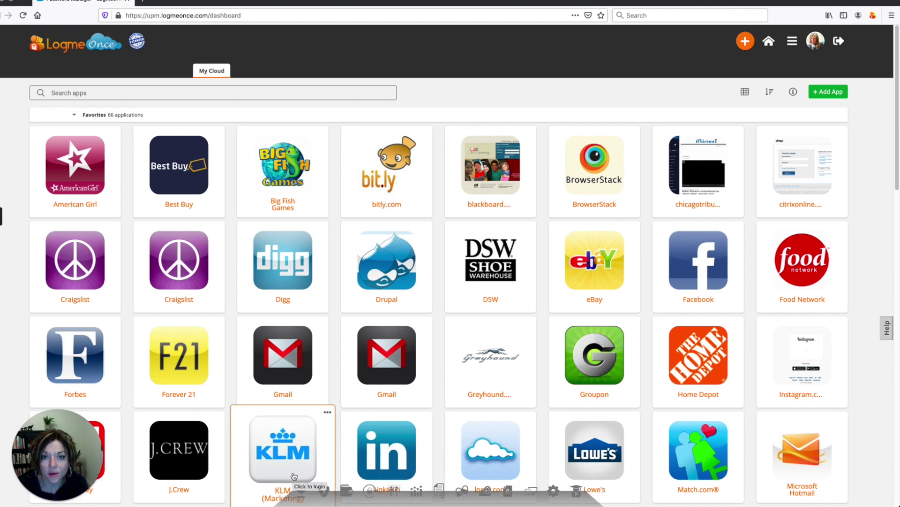
Collapse the group tabs above the apps, then start adding a new app login.
click(768, 43)
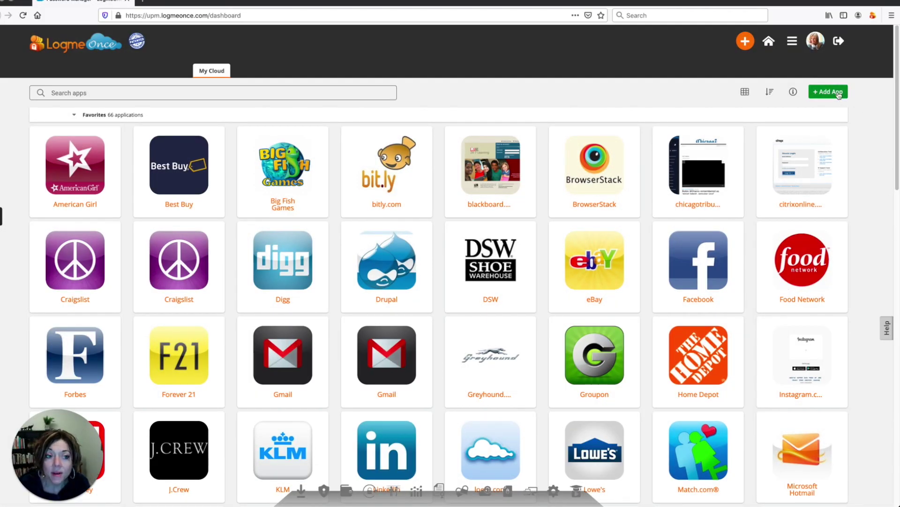
click(838, 95)
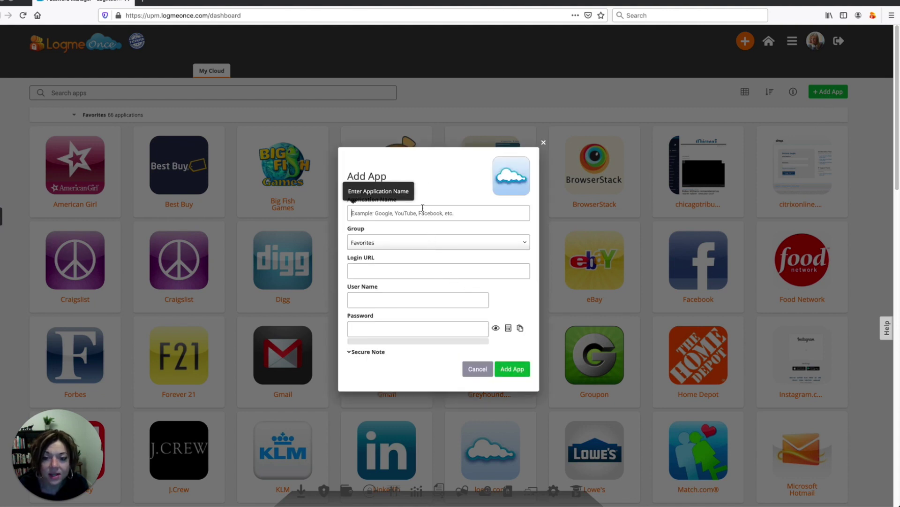
Go through the Add App form's Name, Group (kept Favorites) and Login URL fields, then cancel without saving.
click(374, 214)
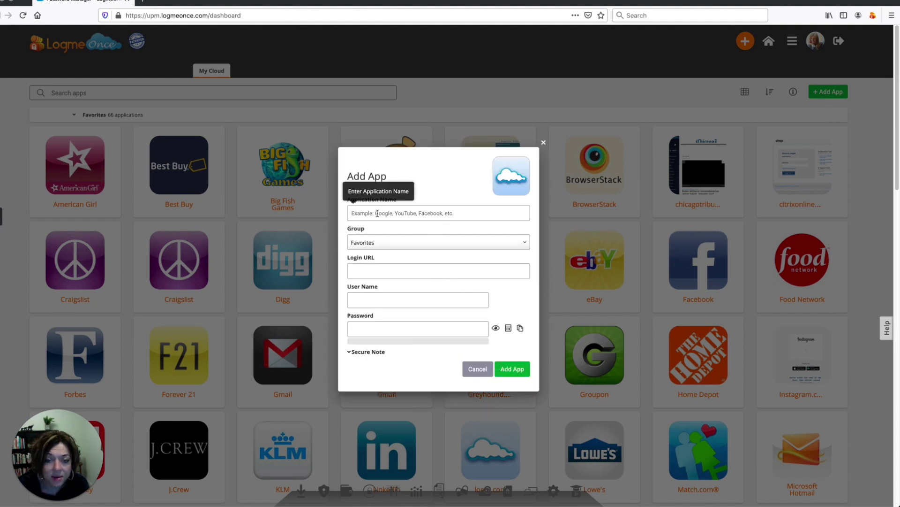
click(392, 244)
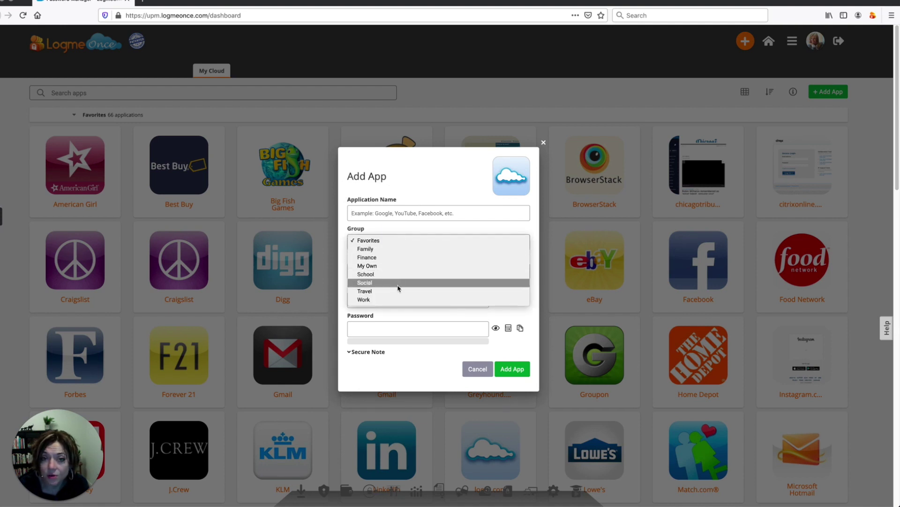
click(404, 239)
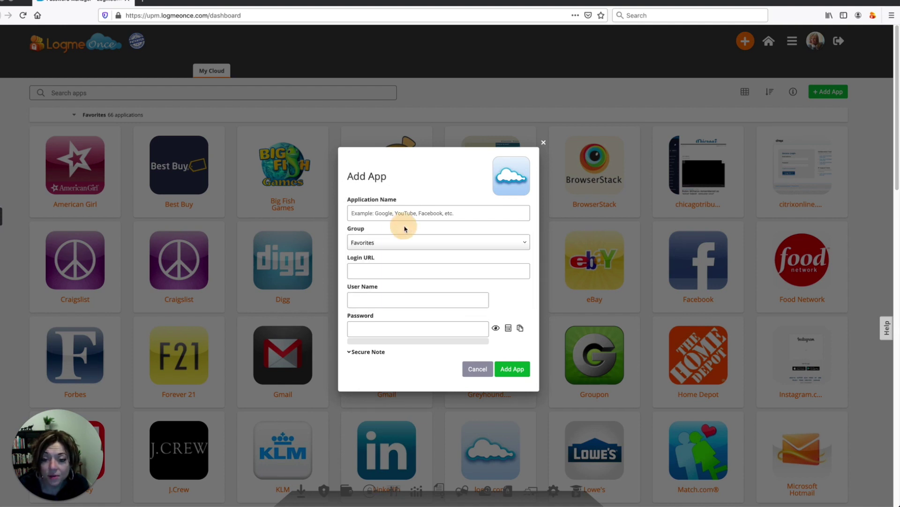
click(403, 266)
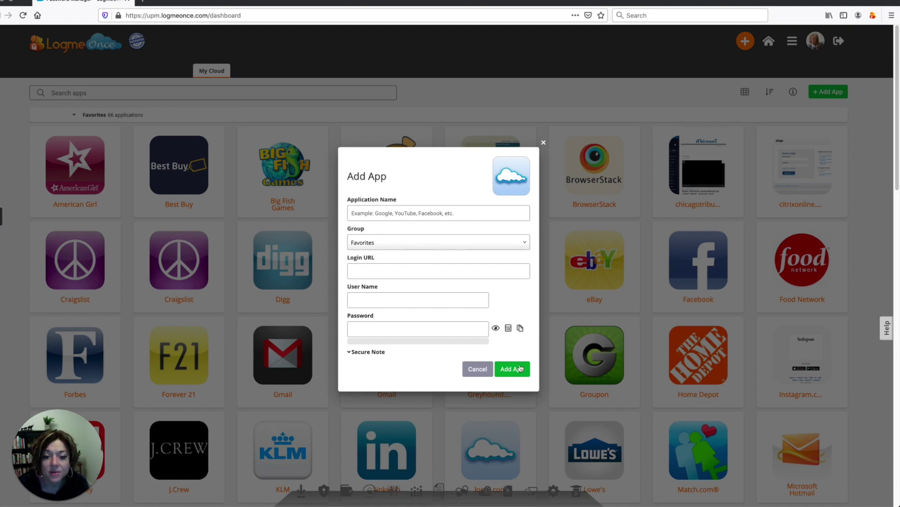
click(491, 370)
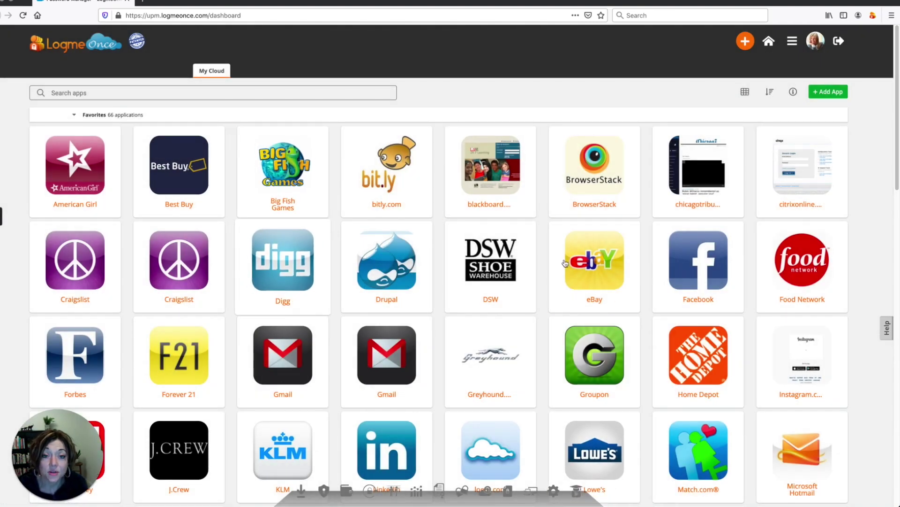
Try the Medium Icons and List layouts before settling on the Details table view.
click(745, 96)
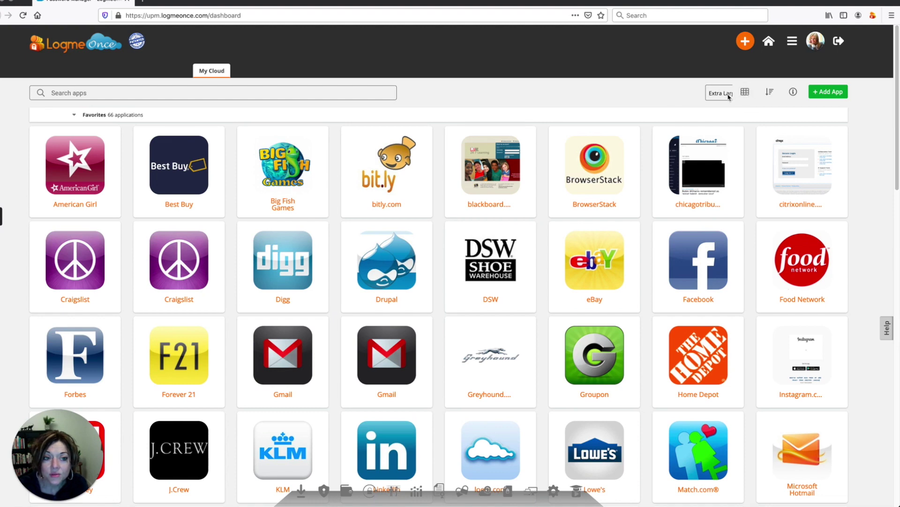
click(729, 94)
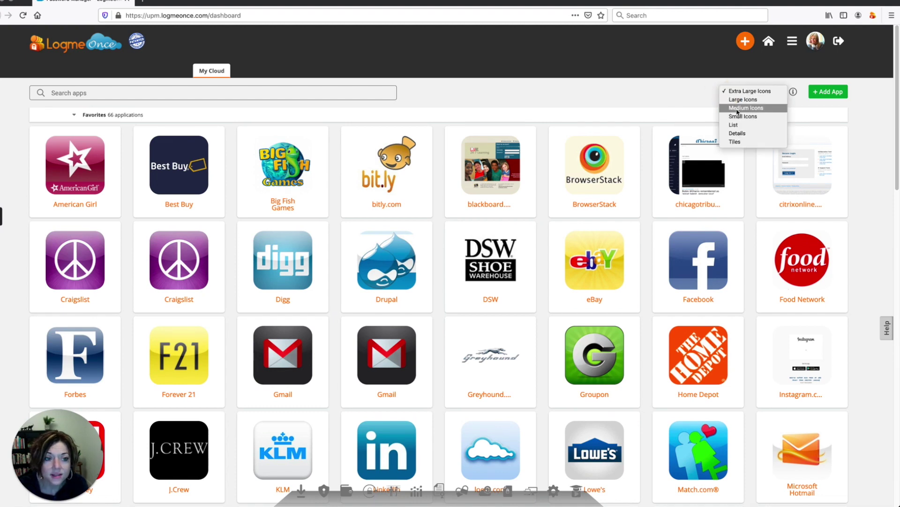
click(737, 109)
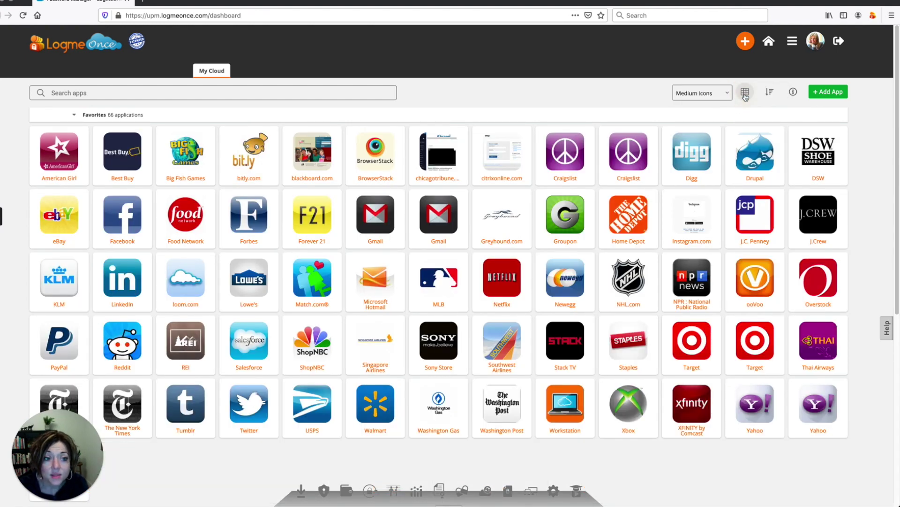
click(728, 95)
click(727, 111)
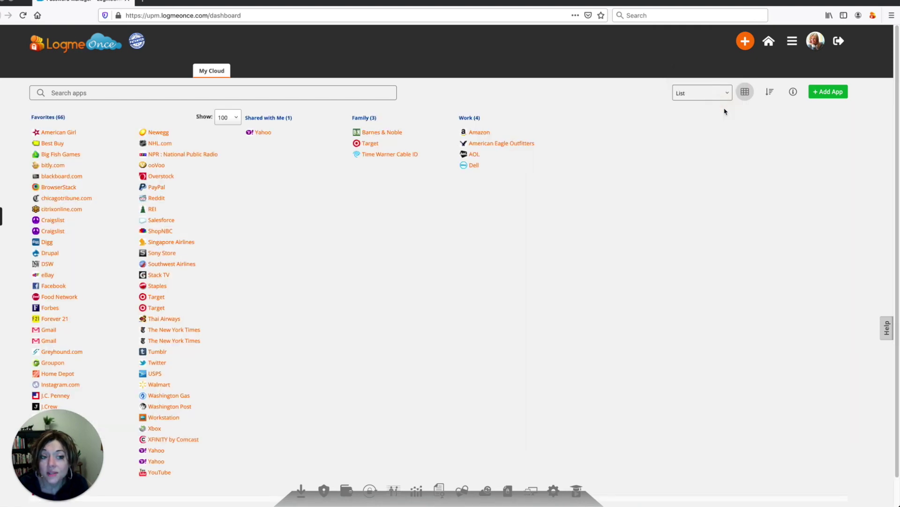
click(730, 94)
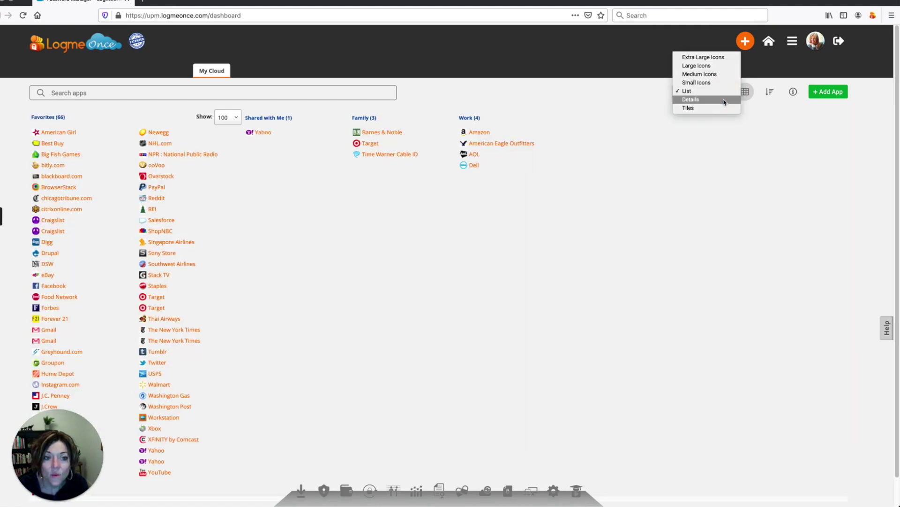
click(727, 99)
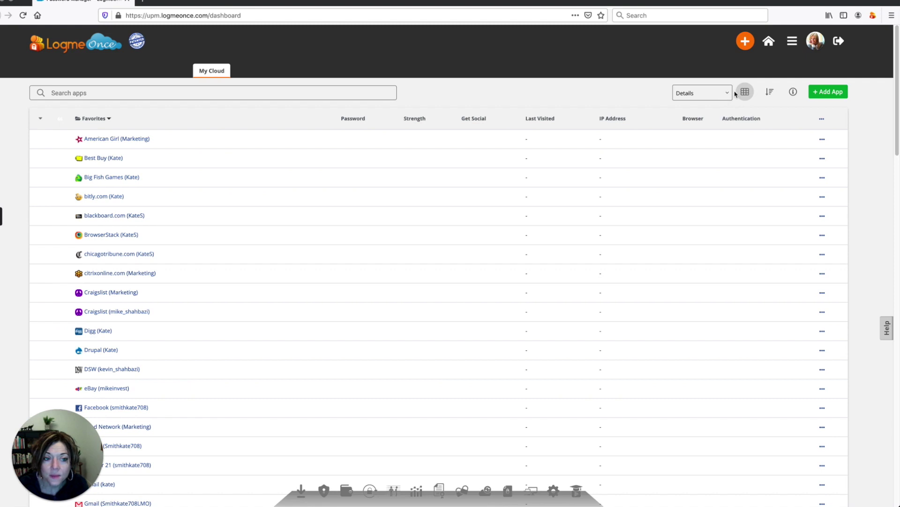
mouse_move(770, 94)
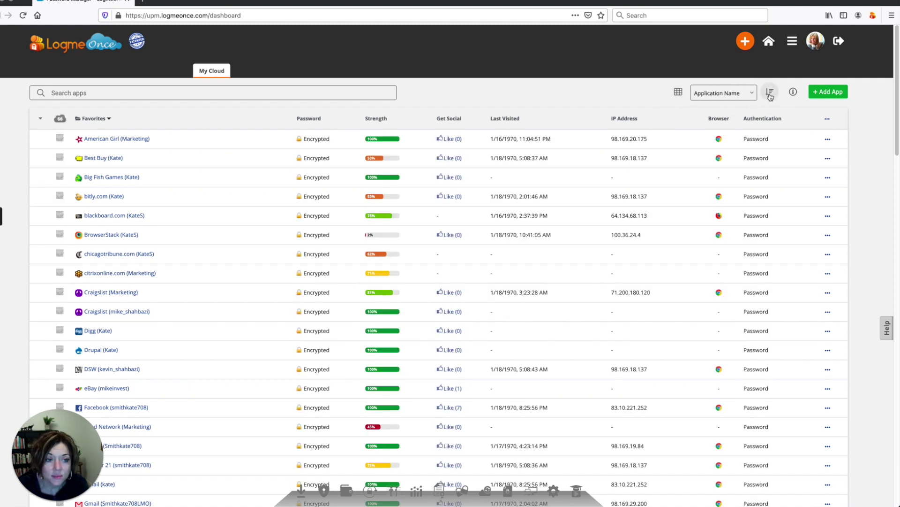
Sort the Favorites apps by Last Used and switch the layout to Large Icons.
click(755, 97)
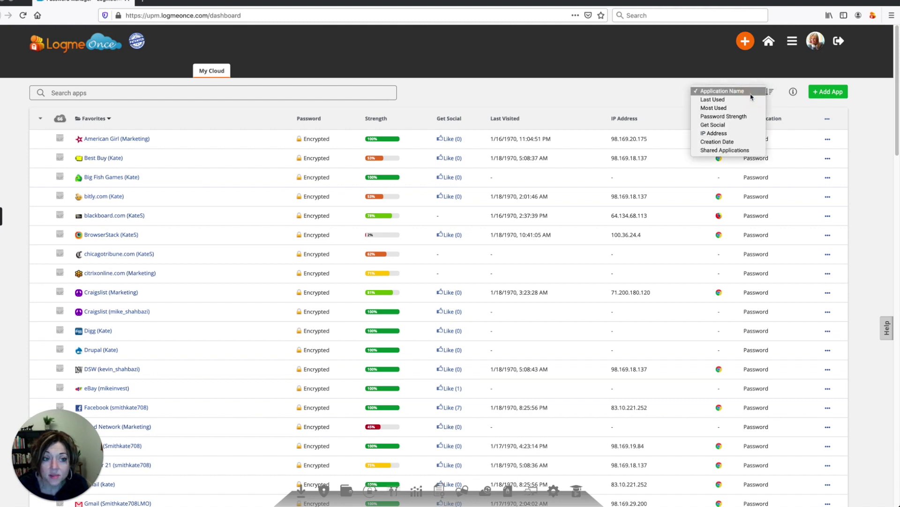
click(741, 101)
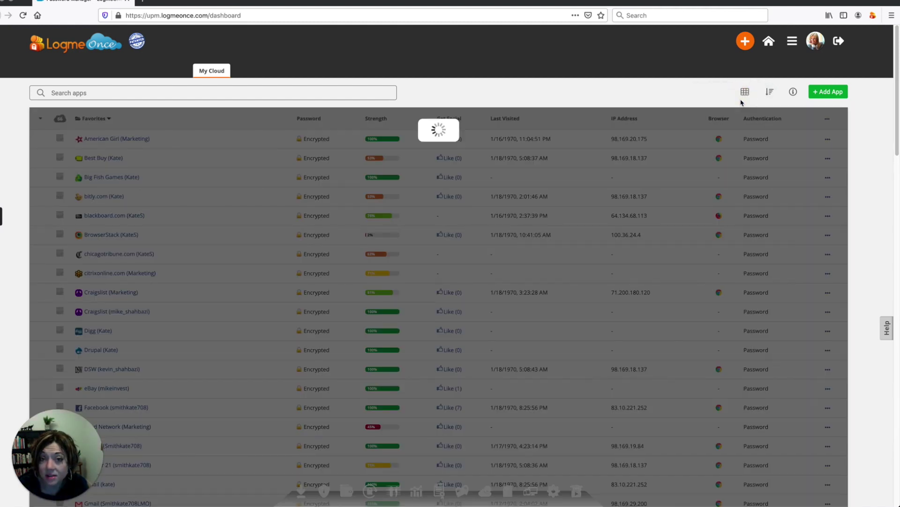
mouse_move(768, 95)
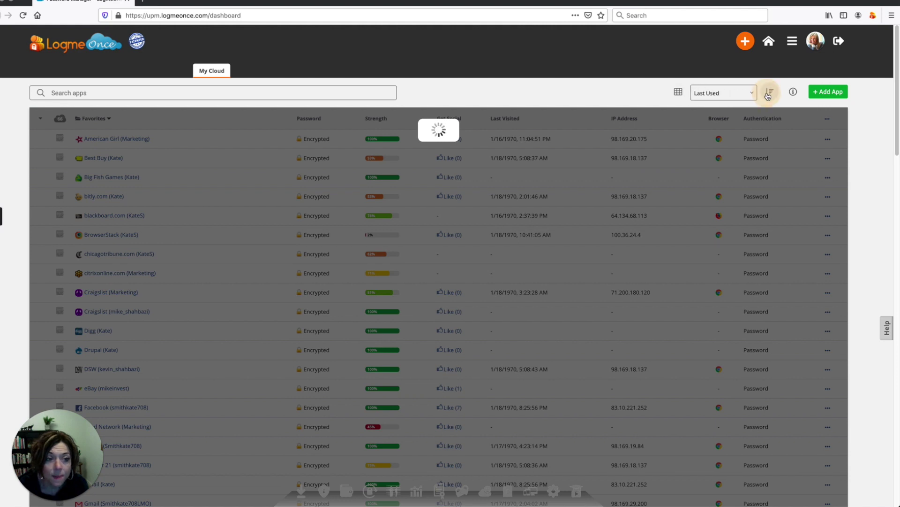
click(753, 94)
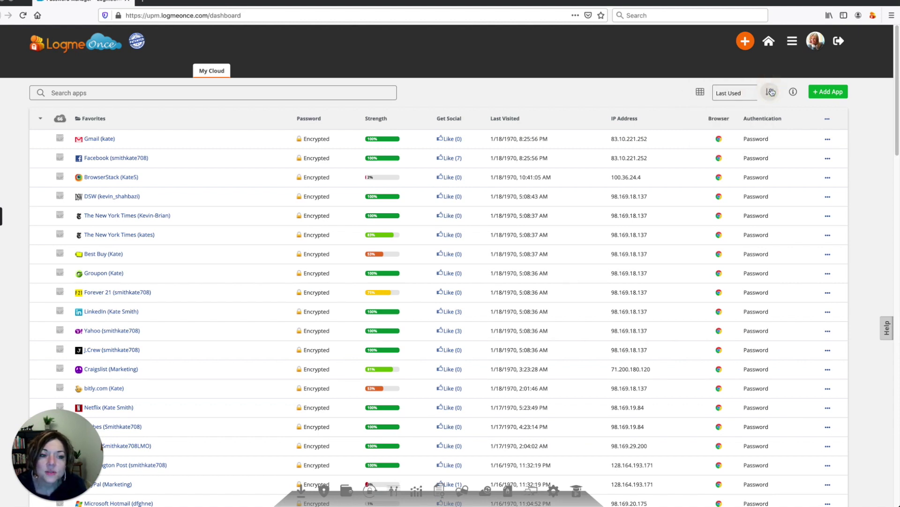
click(749, 93)
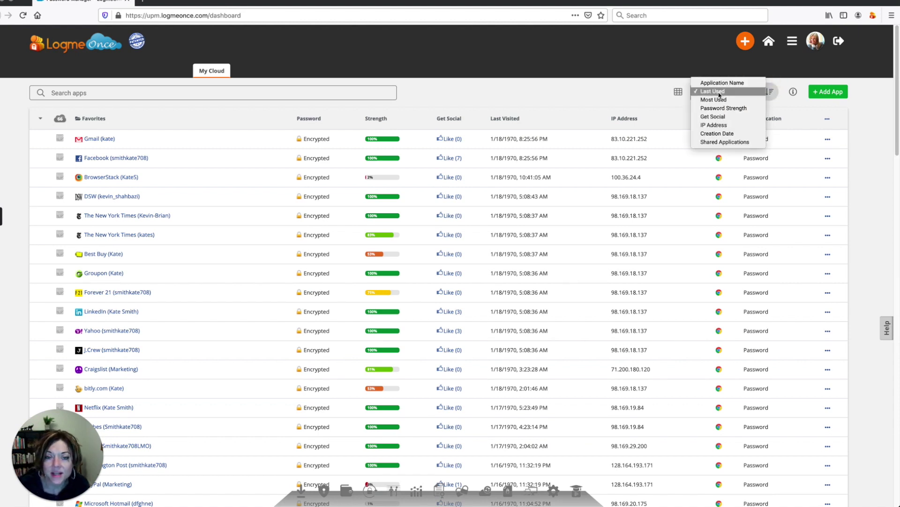
click(675, 94)
click(663, 92)
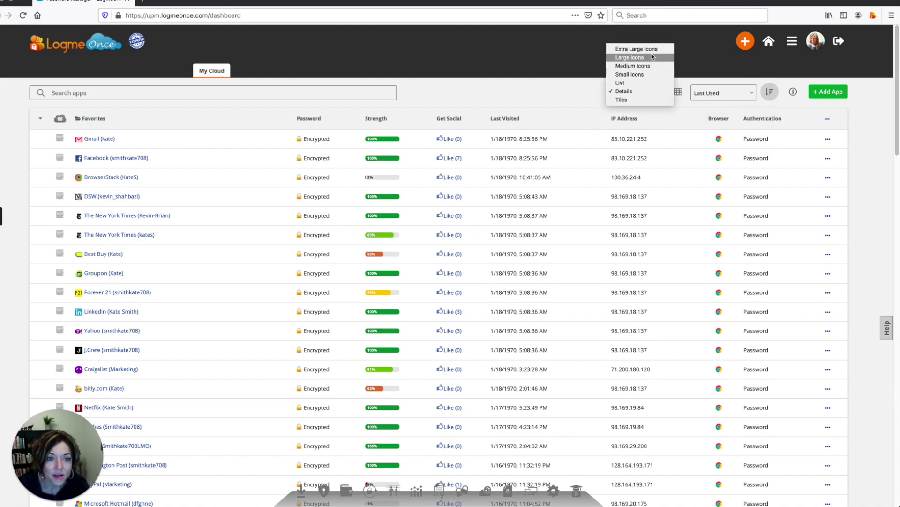
click(652, 56)
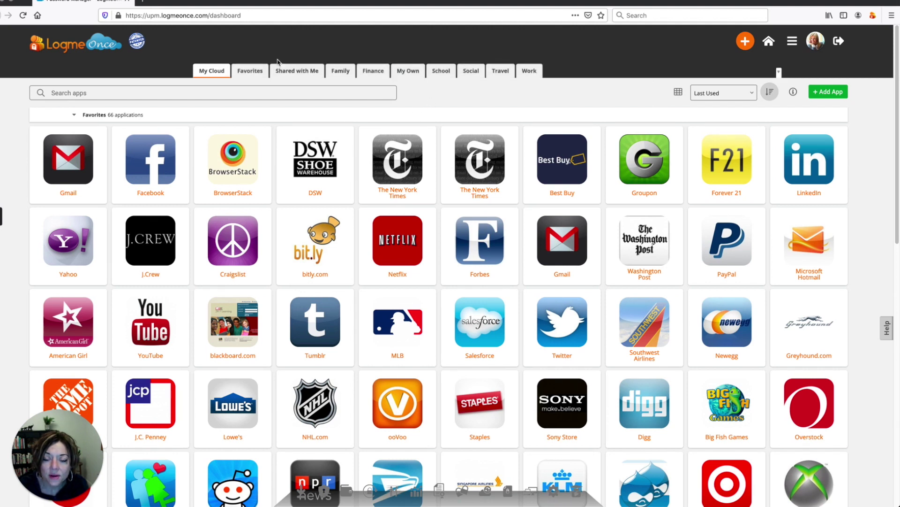
View the Shared with Me tab's single Yahoo app, then go back home.
click(296, 74)
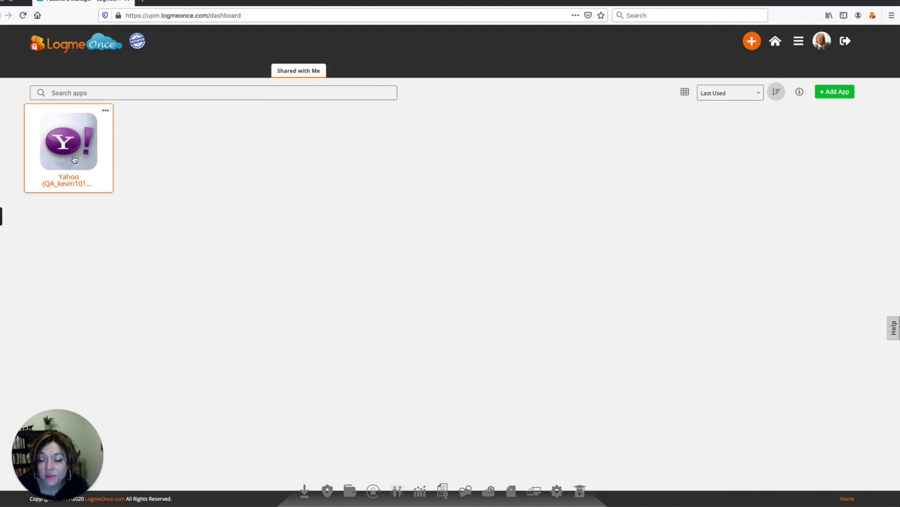
mouse_move(295, 74)
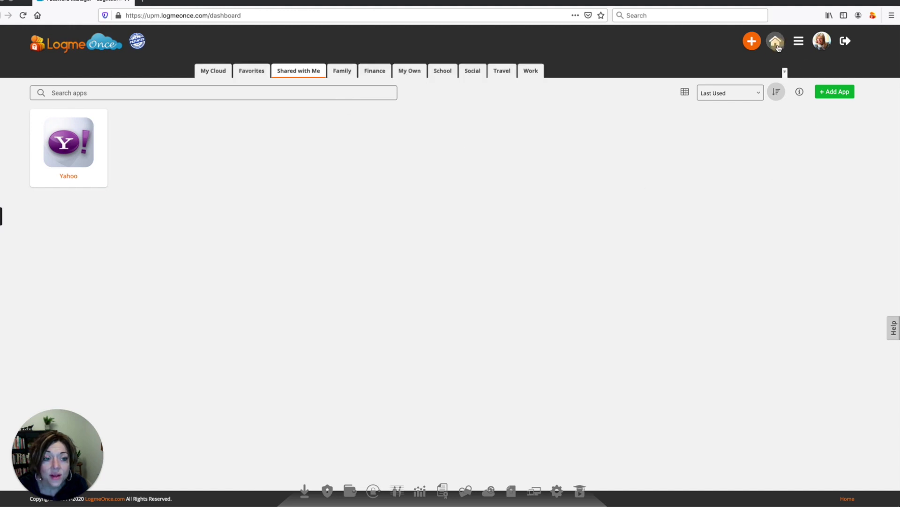
click(777, 45)
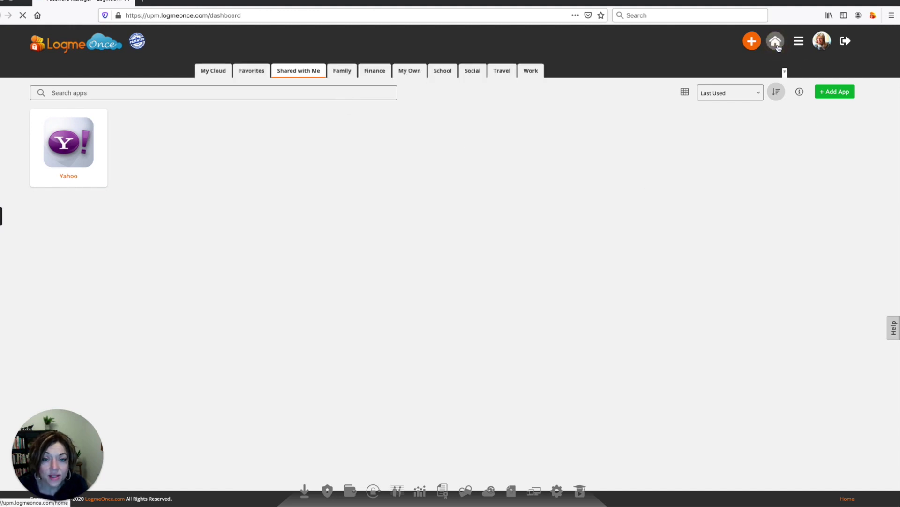